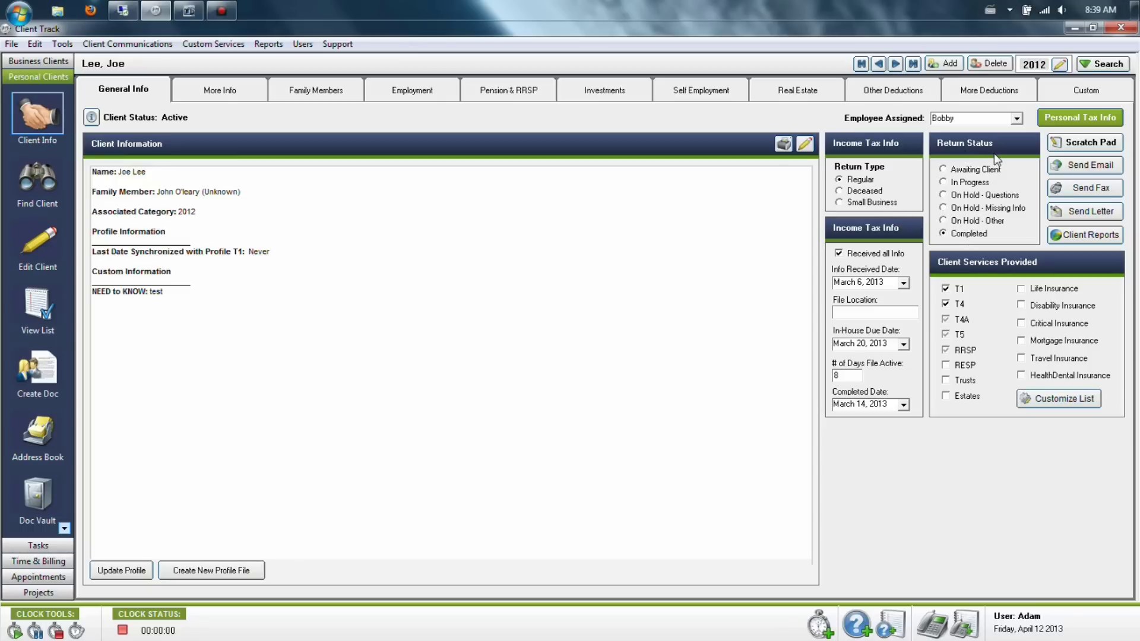
# - Mark the return Awaiting Client, check its days-active and completed-date values, then view all returns
pyautogui.click(951, 172)
pyautogui.doubleClick(847, 375)
pyautogui.moveTo(887, 405); pyautogui.dragTo(823, 395)
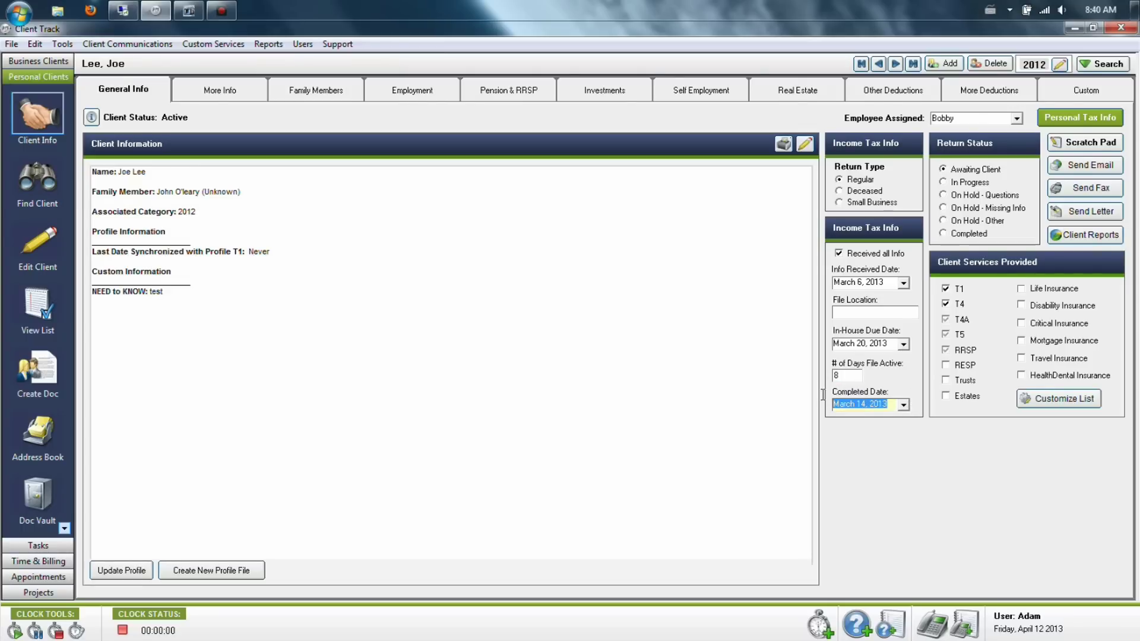
pyautogui.click(883, 405)
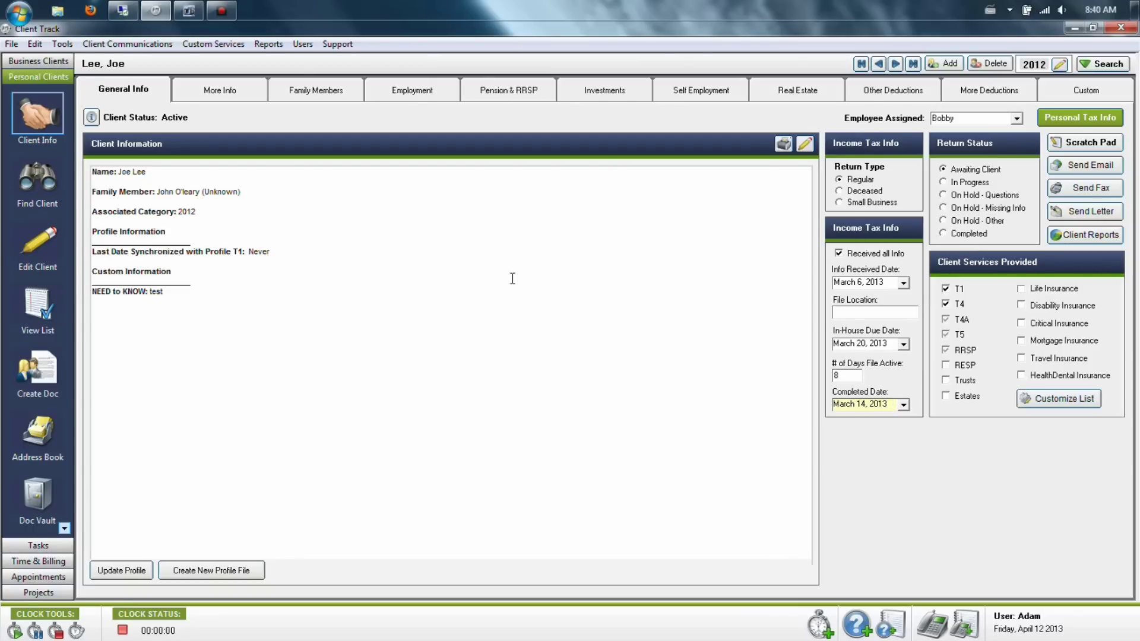
pyautogui.click(37, 309)
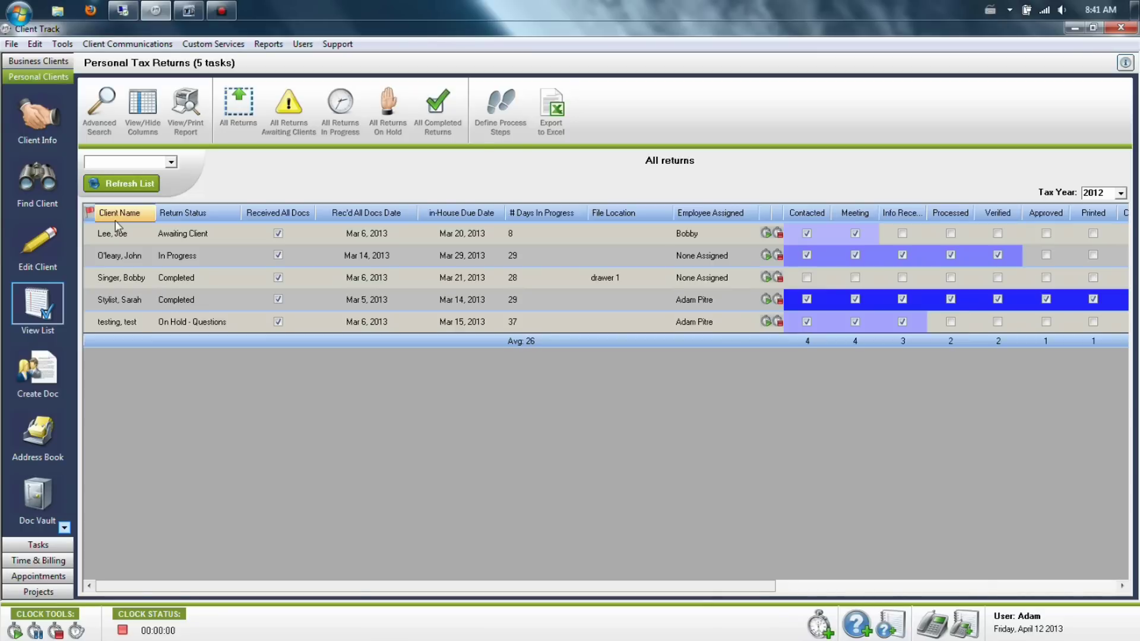
# - Sort the returns by Return Status, reverse then clear the sort, and bring up View/Hide Columns
pyautogui.click(209, 217)
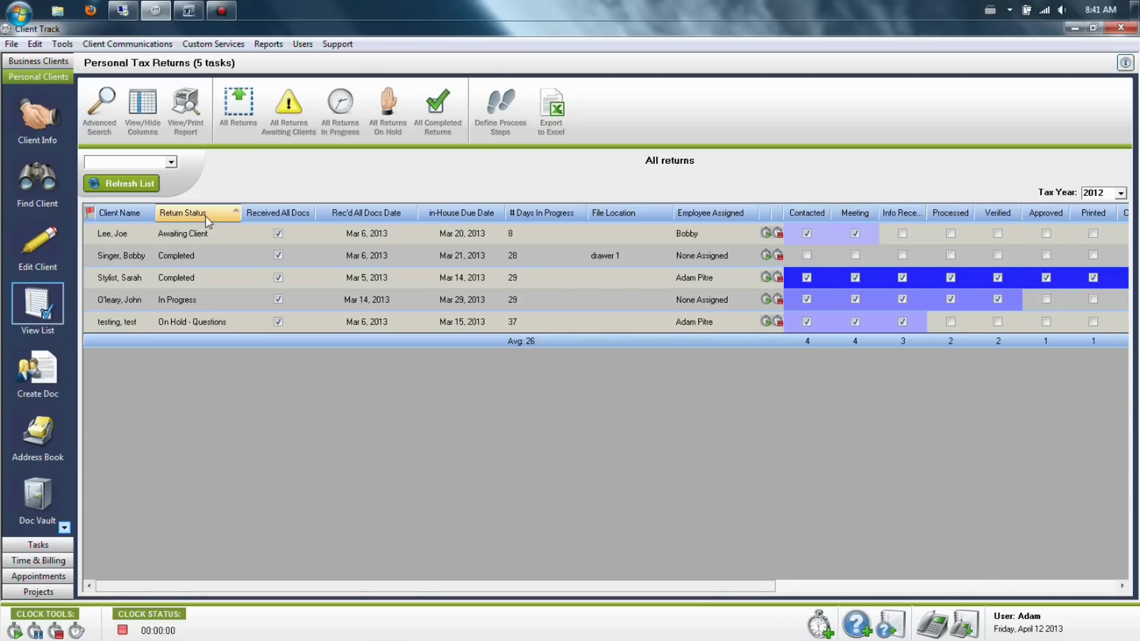
pyautogui.click(205, 216)
pyautogui.click(205, 216)
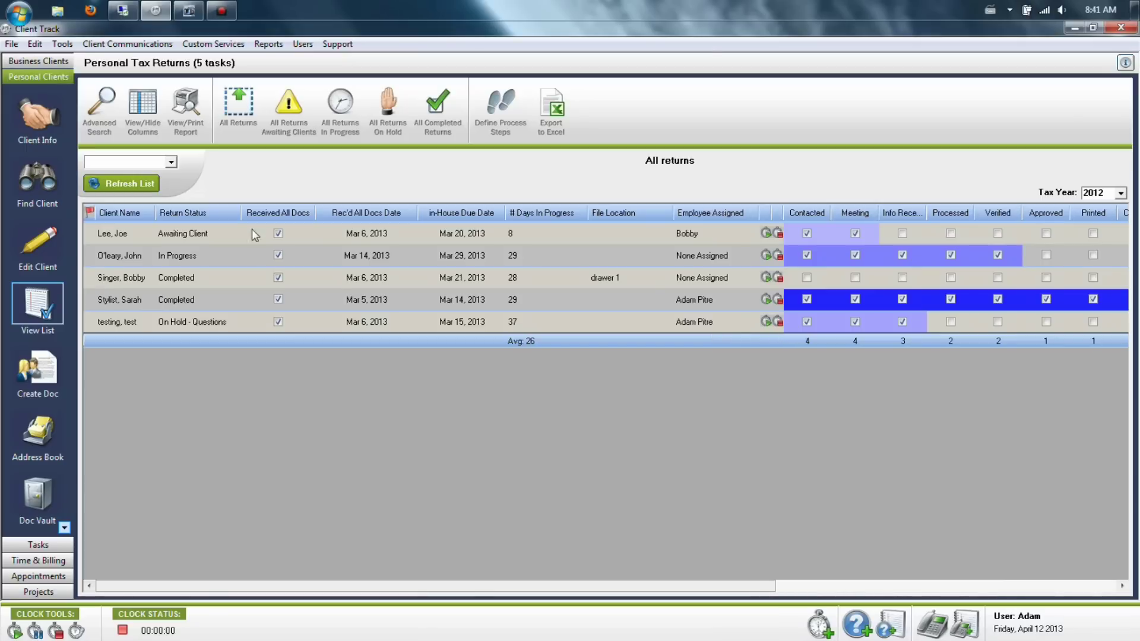
pyautogui.click(147, 106)
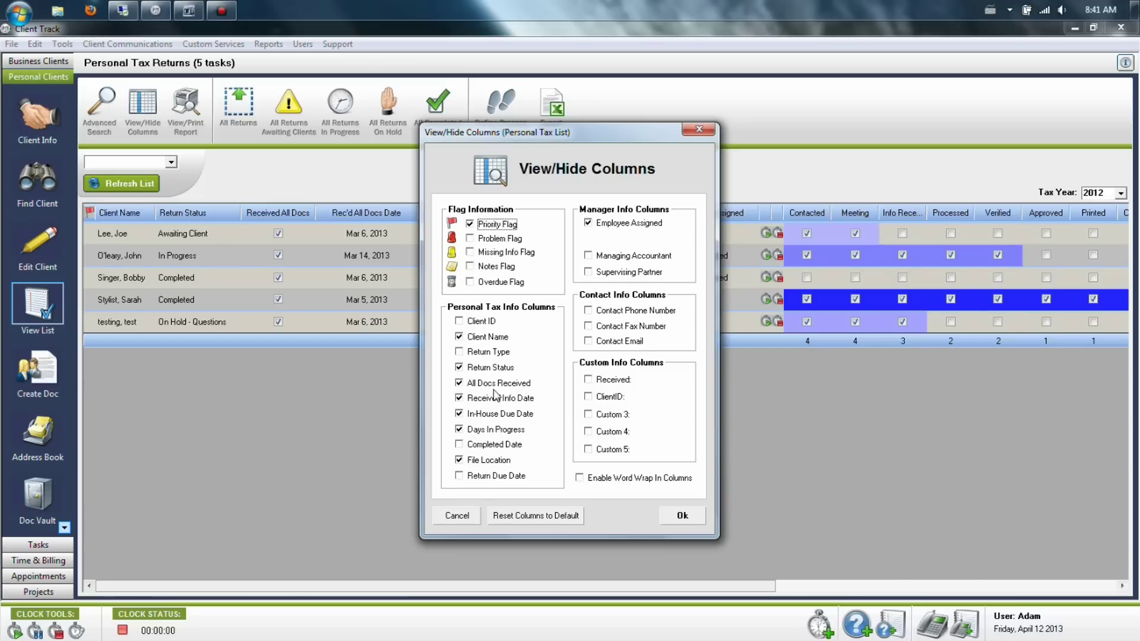
# - Close the column chooser unchanged, scroll the grid right to NOA, and bring up the process-step editor
pyautogui.click(459, 515)
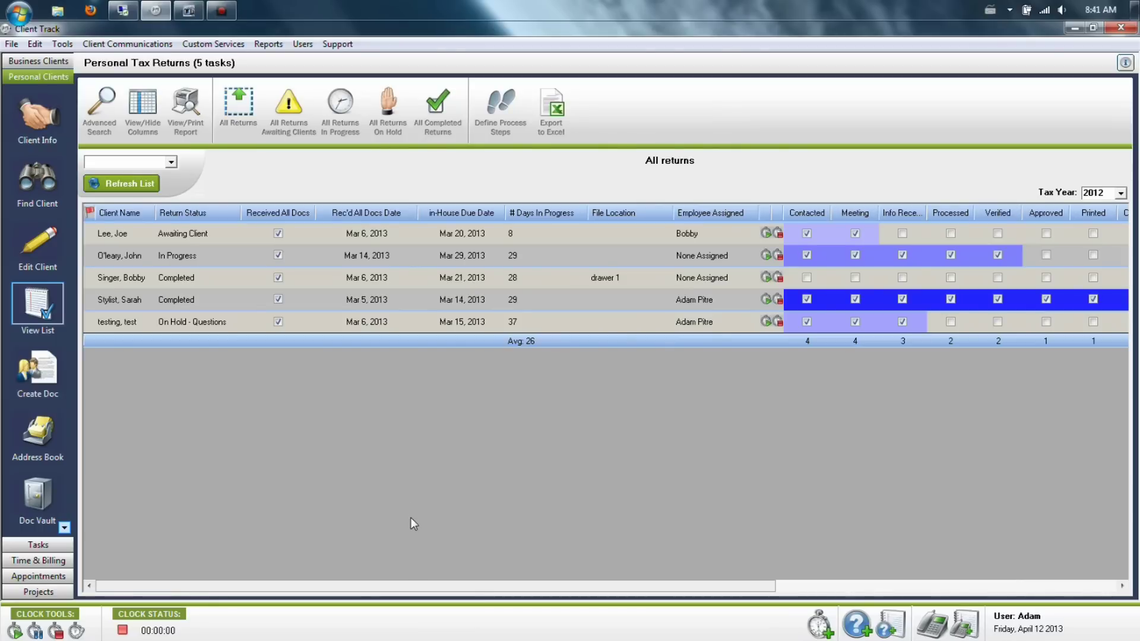
pyautogui.moveTo(401, 587)
pyautogui.mouseDown()
pyautogui.moveTo(553, 602)
pyautogui.moveTo(665, 596)
pyautogui.mouseUp()
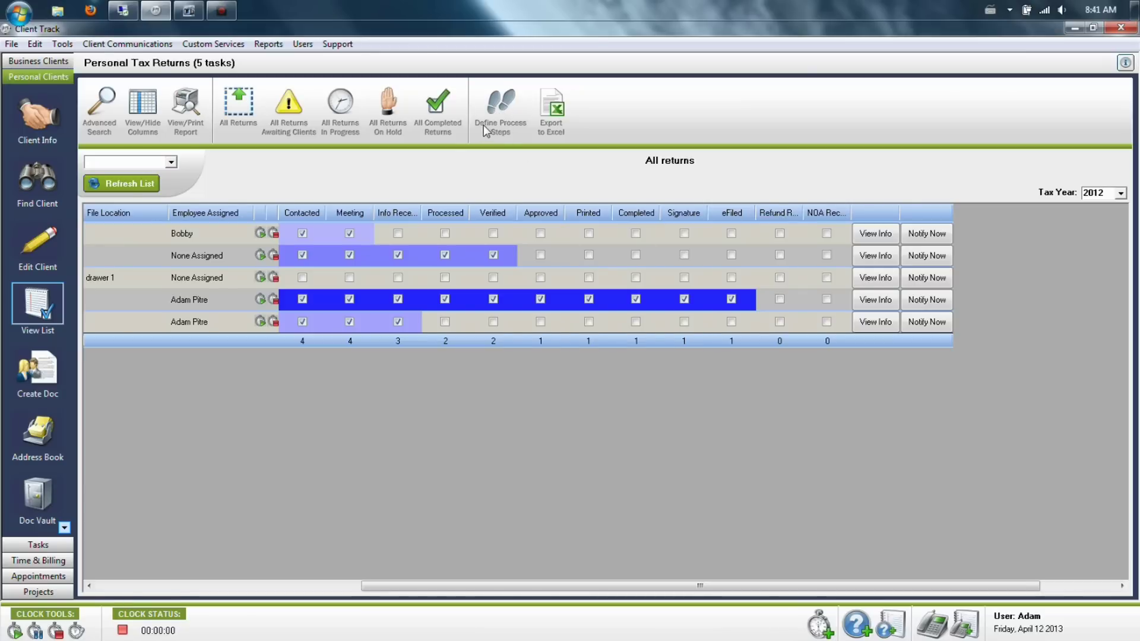
pyautogui.click(506, 136)
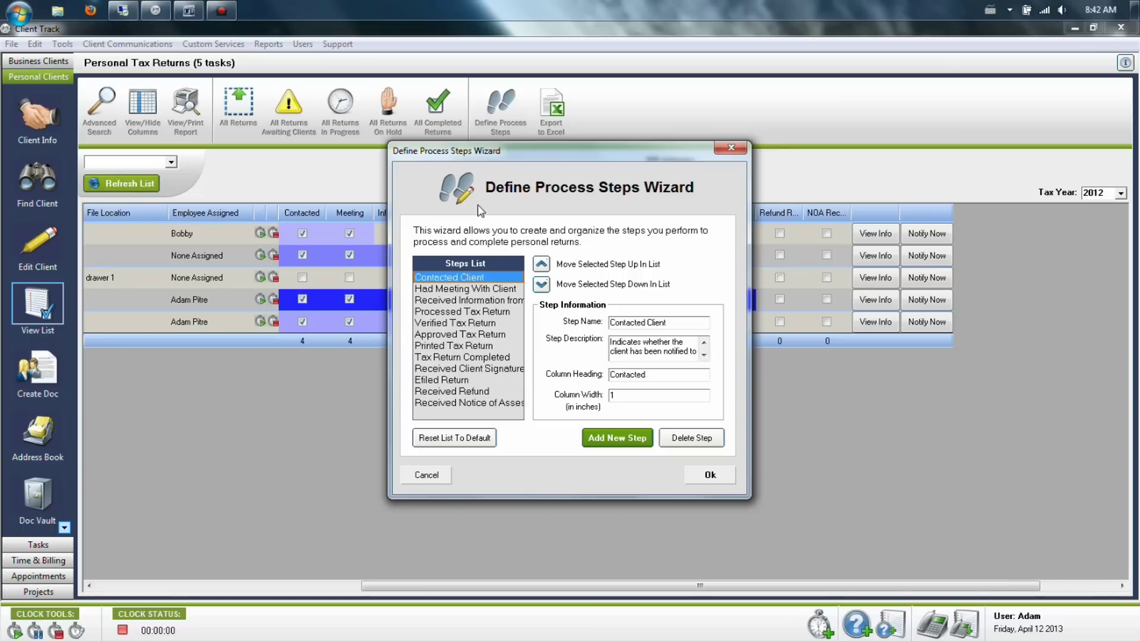
pyautogui.click(439, 475)
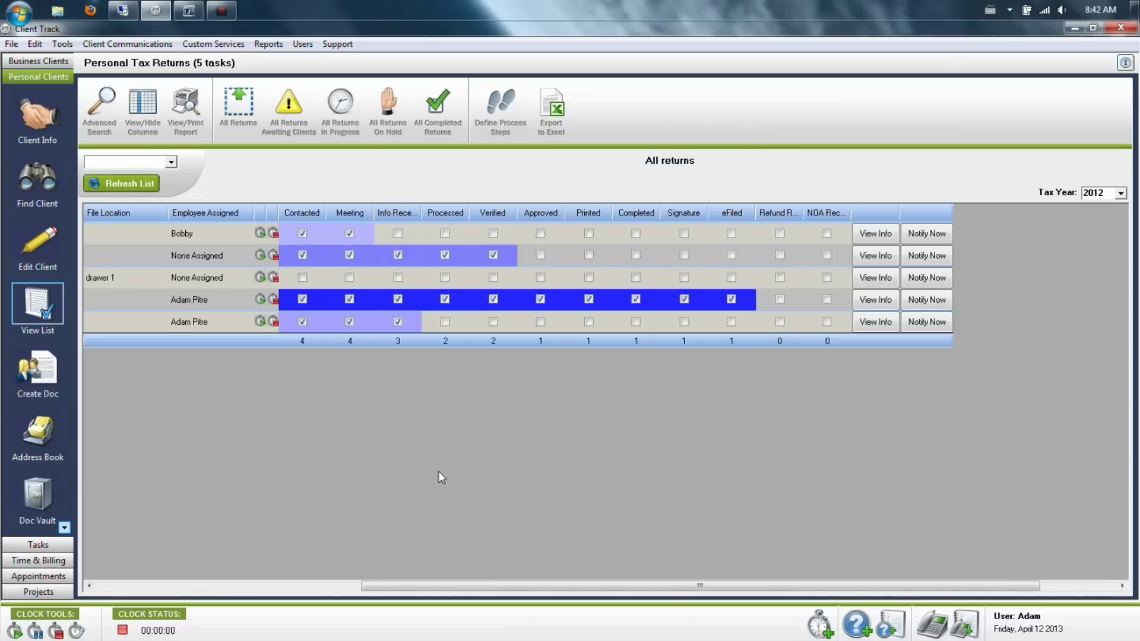
pyautogui.click(315, 304)
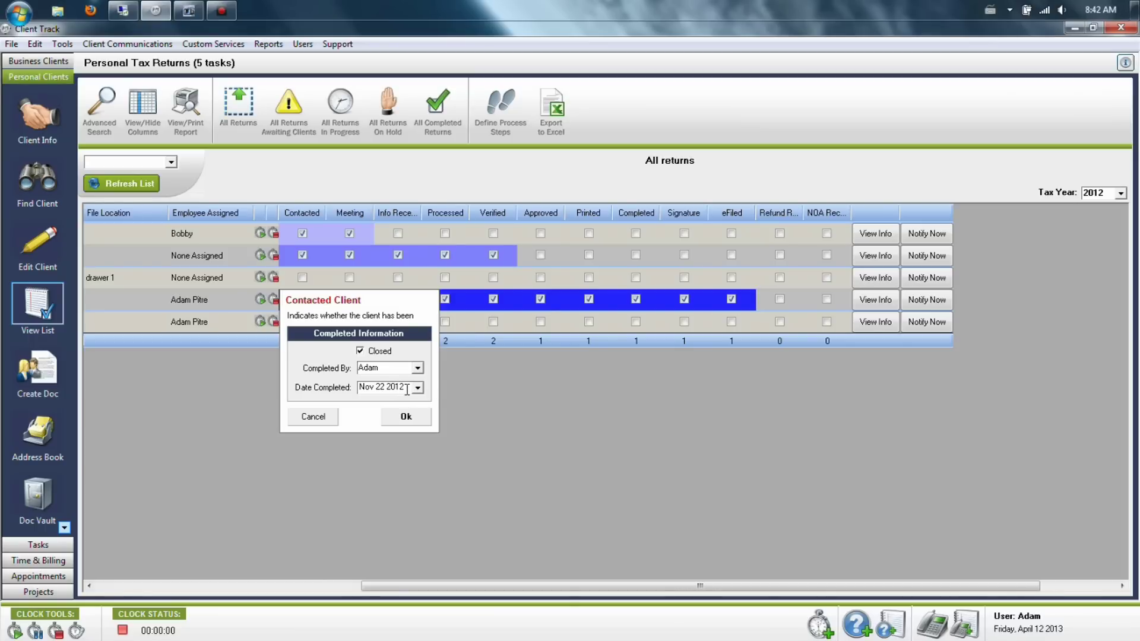
pyautogui.click(318, 417)
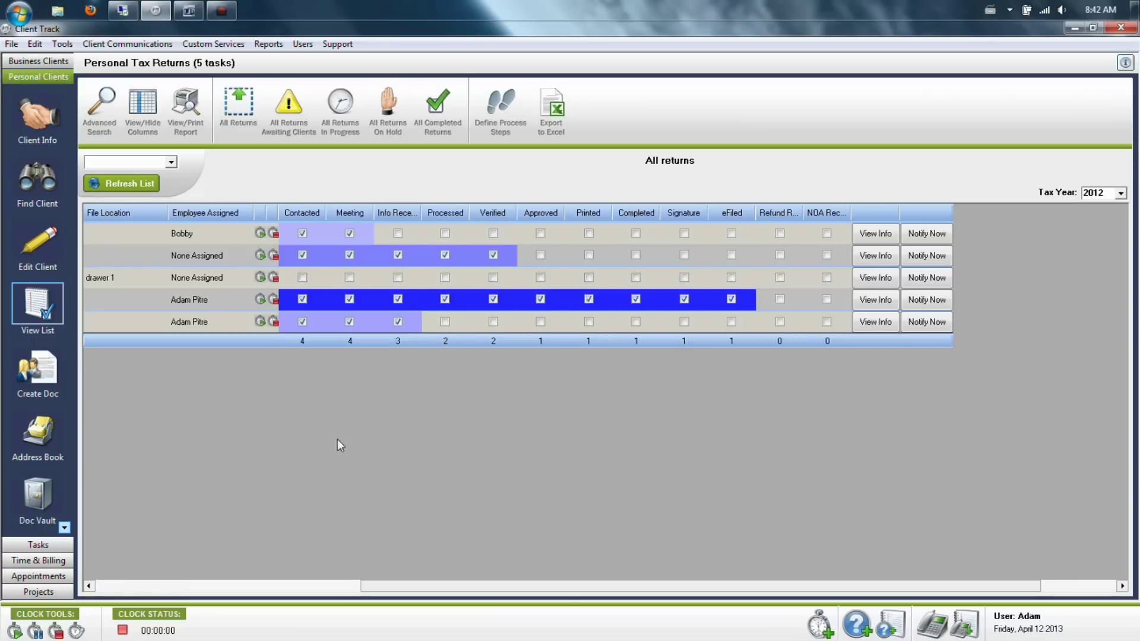
pyautogui.click(1123, 65)
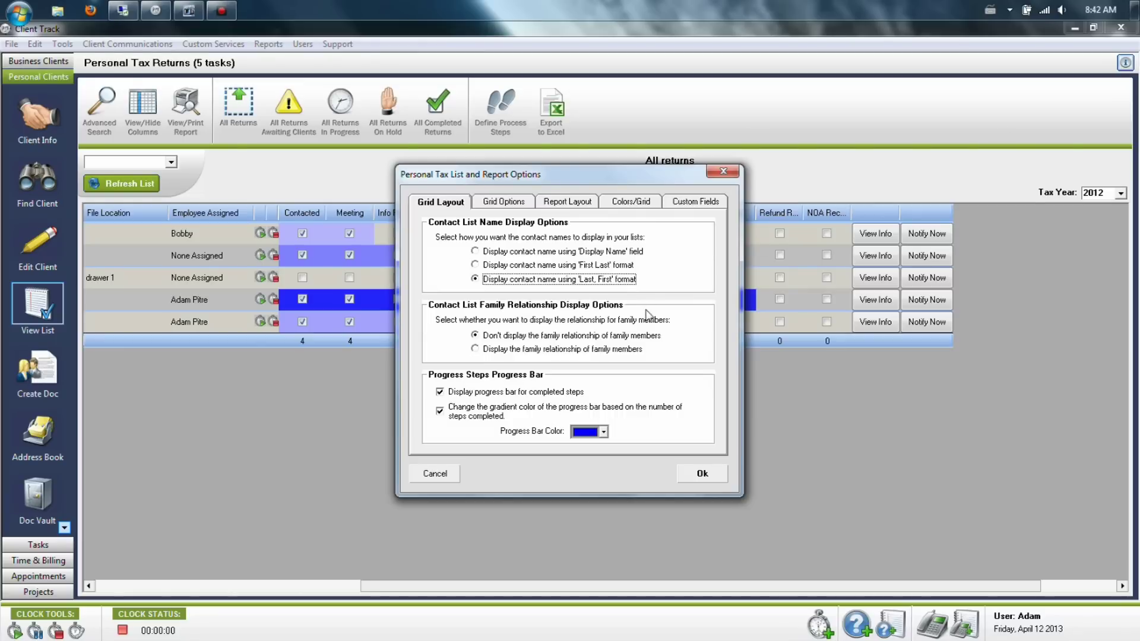
pyautogui.click(603, 434)
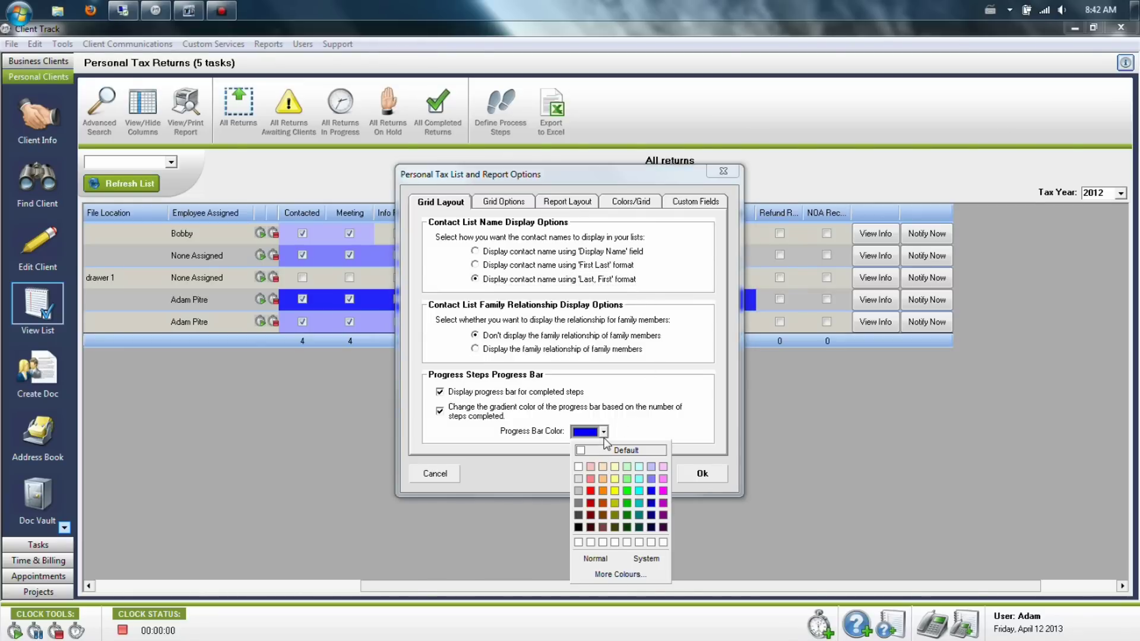
pyautogui.click(655, 417)
pyautogui.click(450, 475)
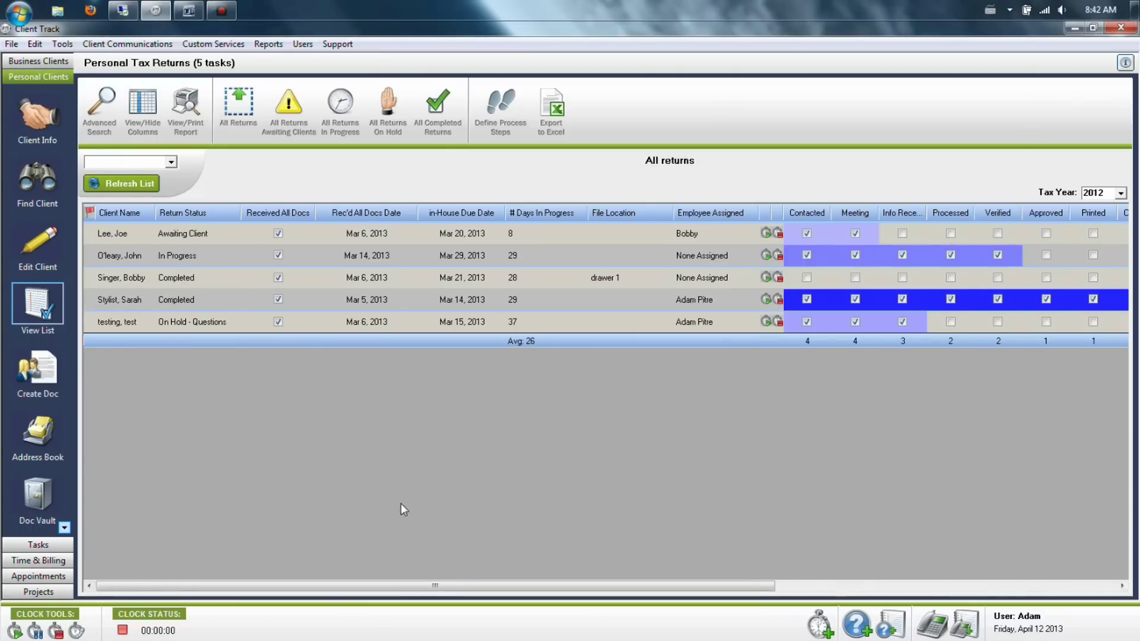
pyautogui.click(36, 178)
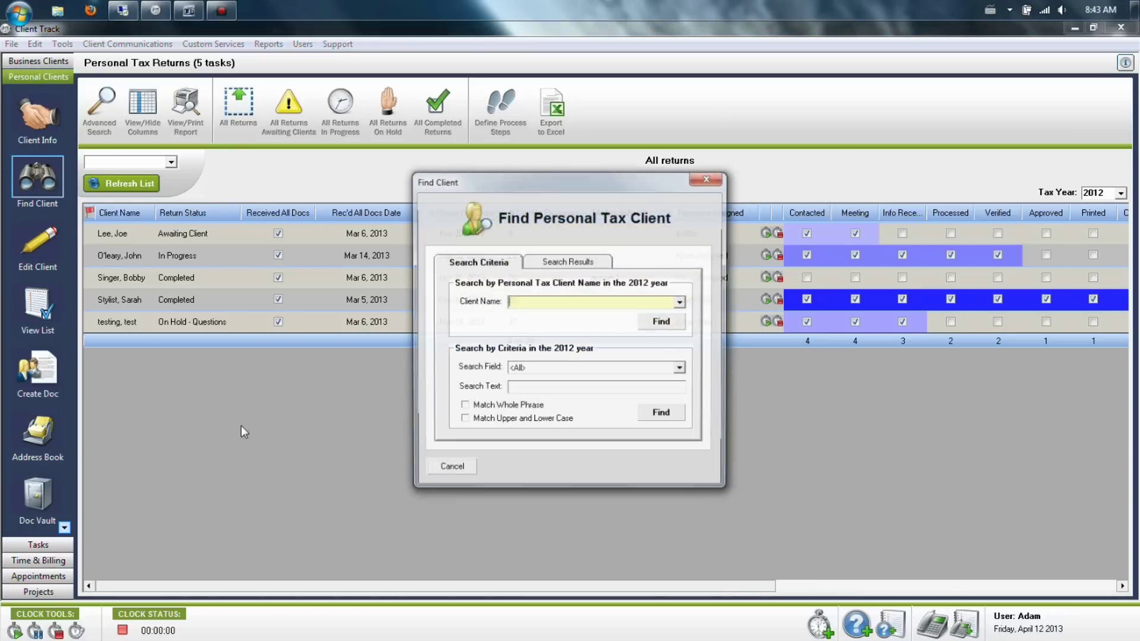
# - Cancel Find Client and set the first client's status to In Progress, leaving file location blank
pyautogui.click(449, 469)
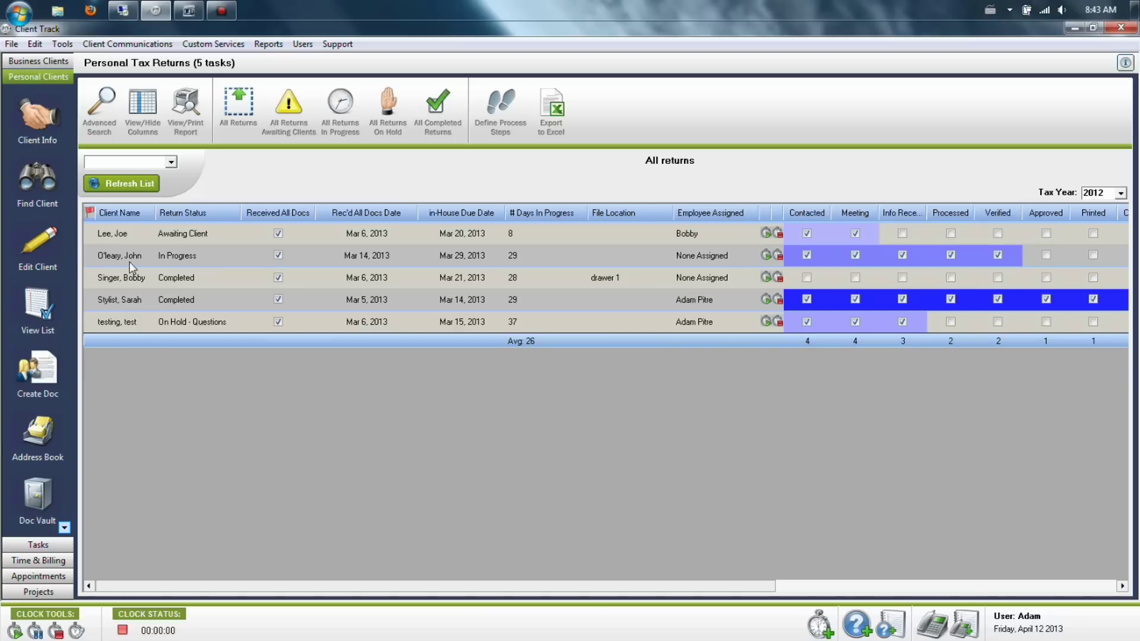
pyautogui.click(188, 235)
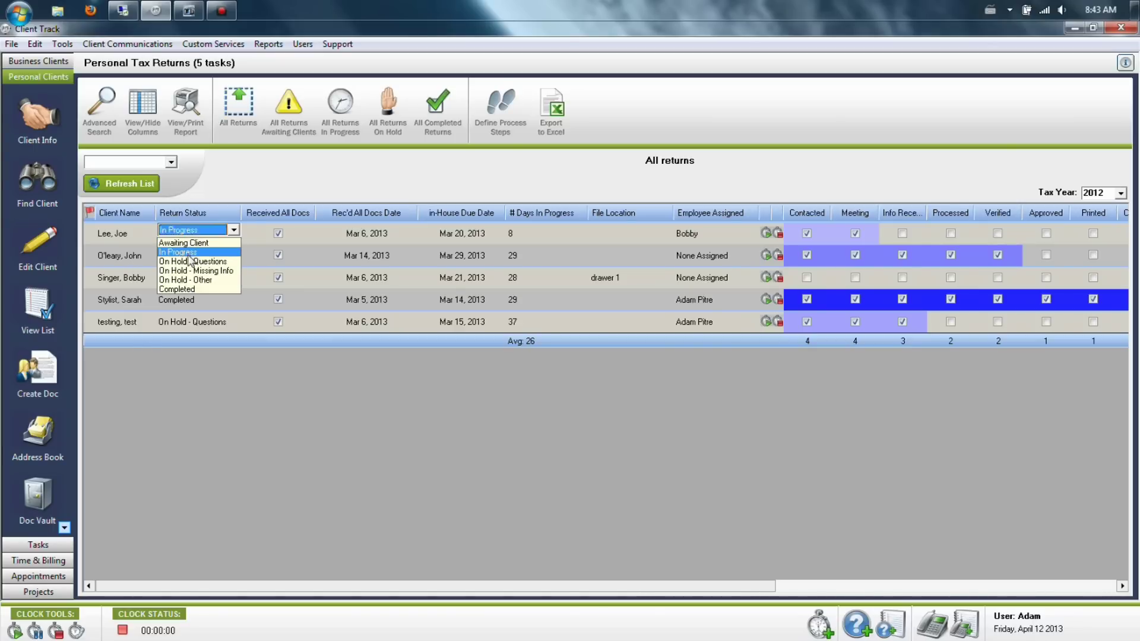
pyautogui.click(191, 256)
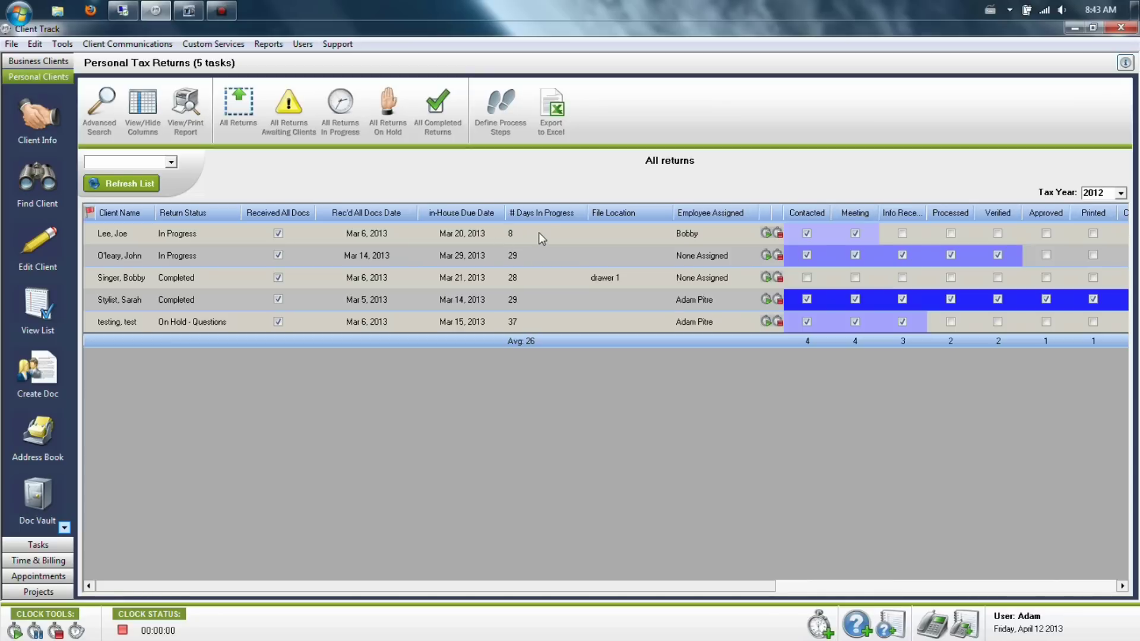
pyautogui.click(636, 233)
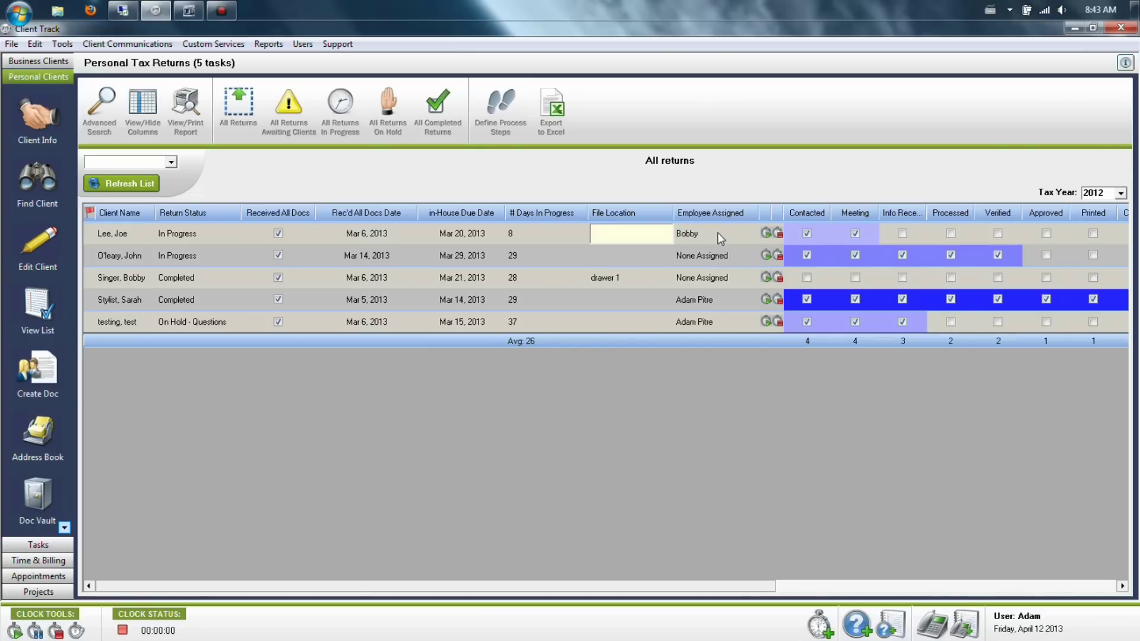
pyautogui.click(693, 524)
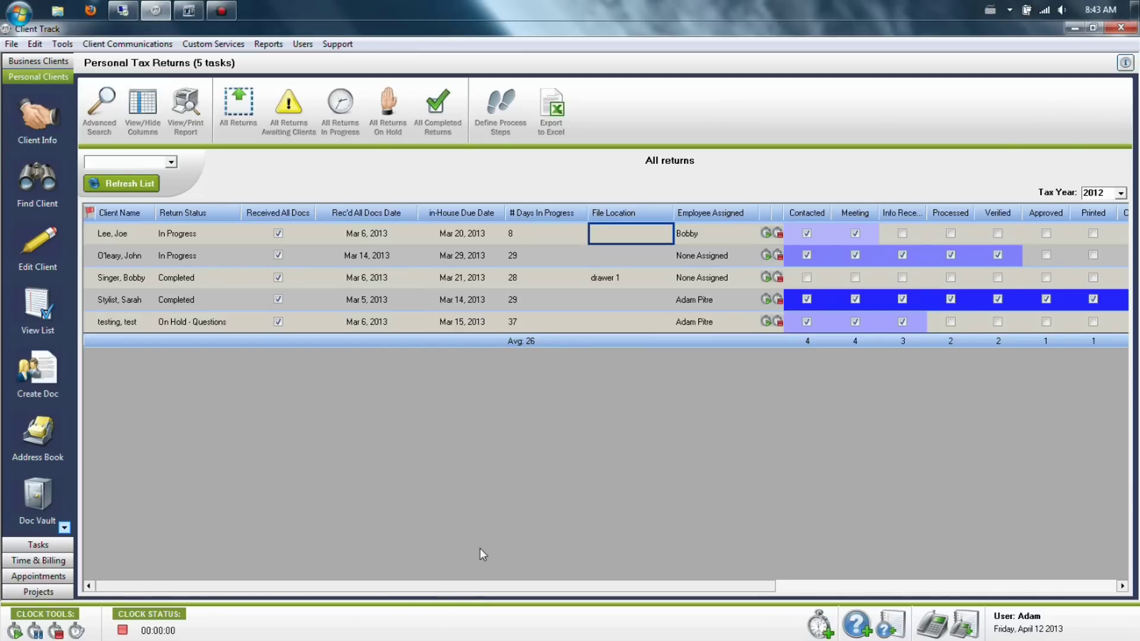
# - Show the tax year 2011 returns filtered to those awaiting clients
pyautogui.click(1121, 193)
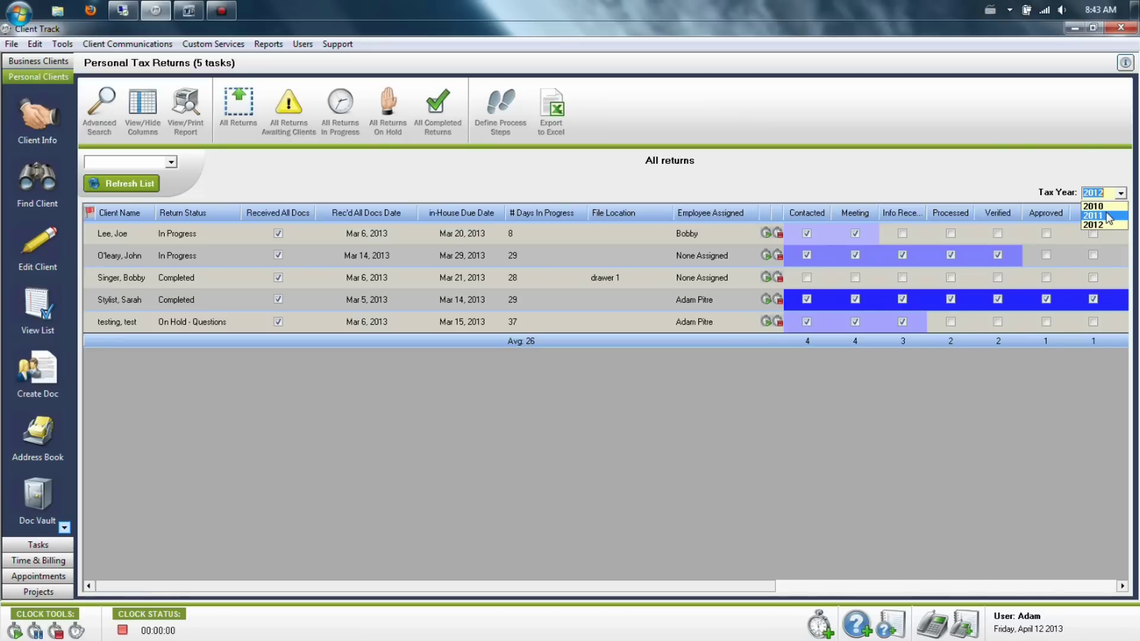
pyautogui.click(1106, 216)
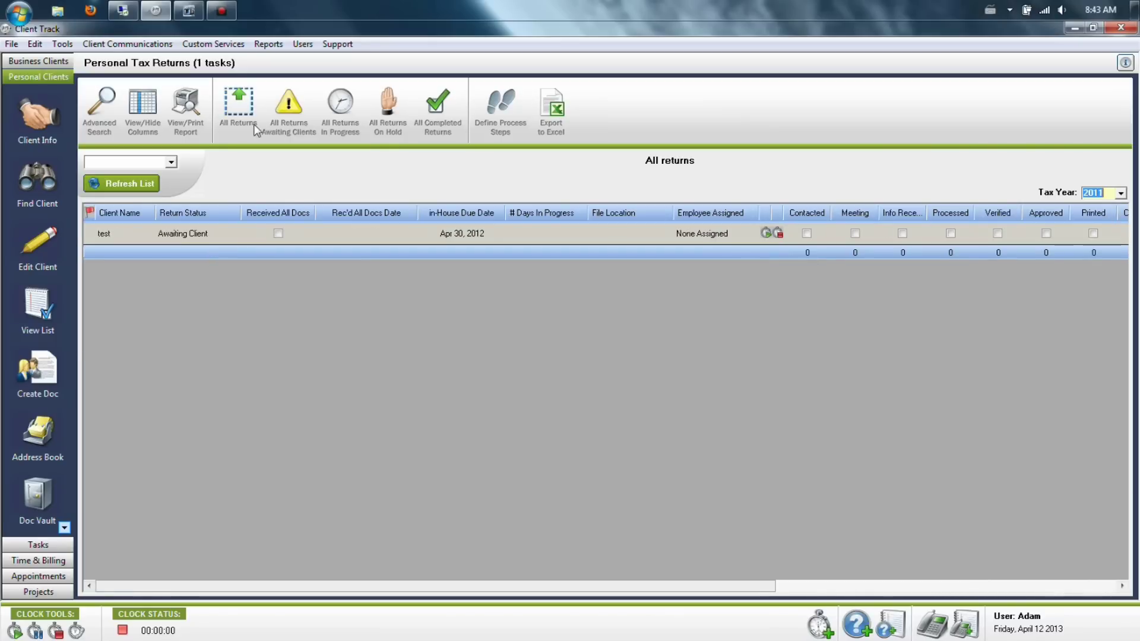
pyautogui.click(289, 118)
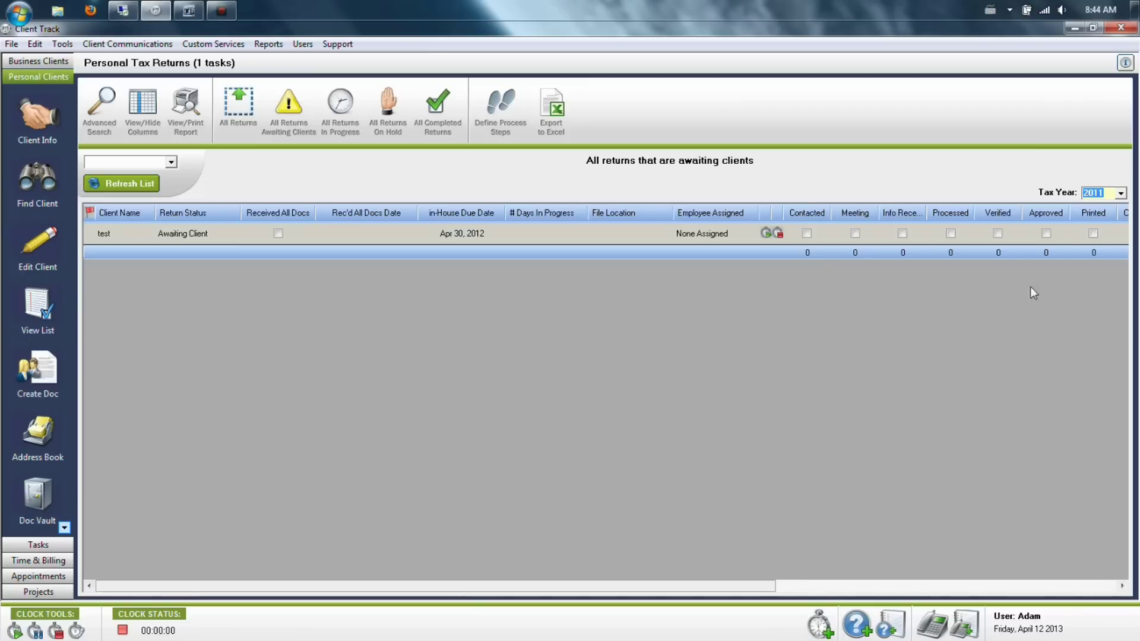
# - Return to all tax year 2012 returns and bring up Advanced Search
pyautogui.click(1119, 196)
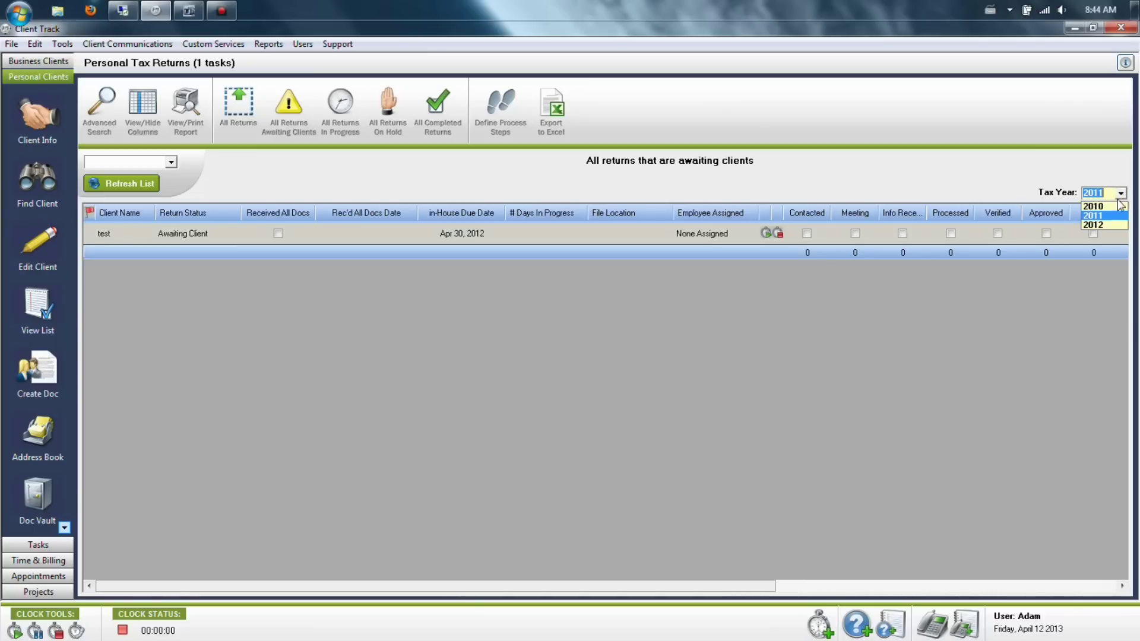
pyautogui.click(1097, 225)
pyautogui.click(231, 108)
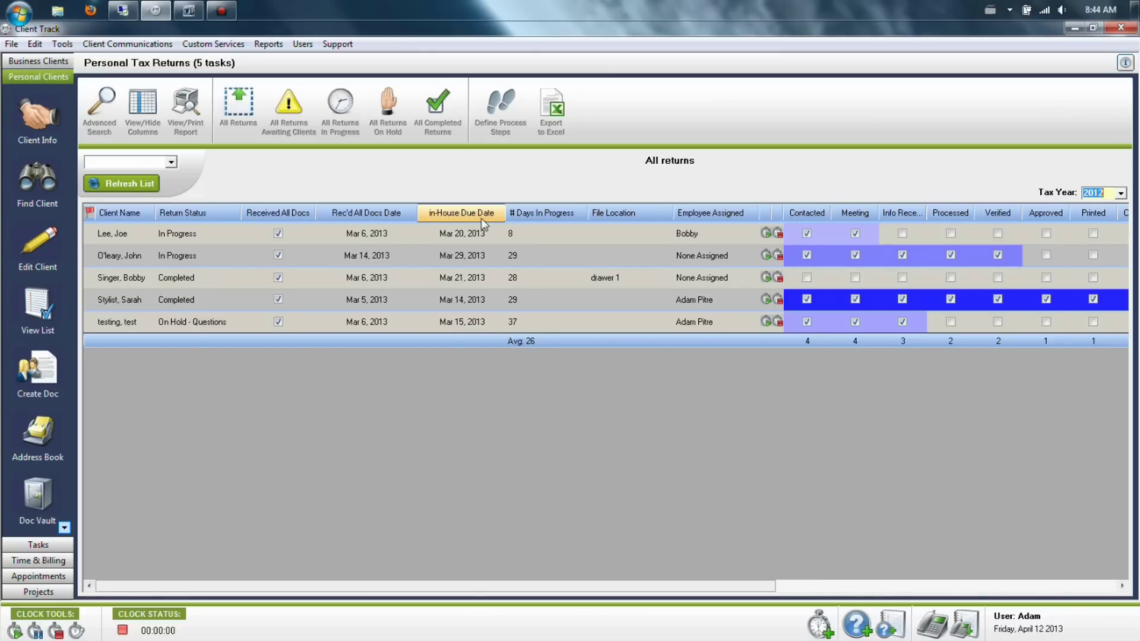
pyautogui.click(105, 104)
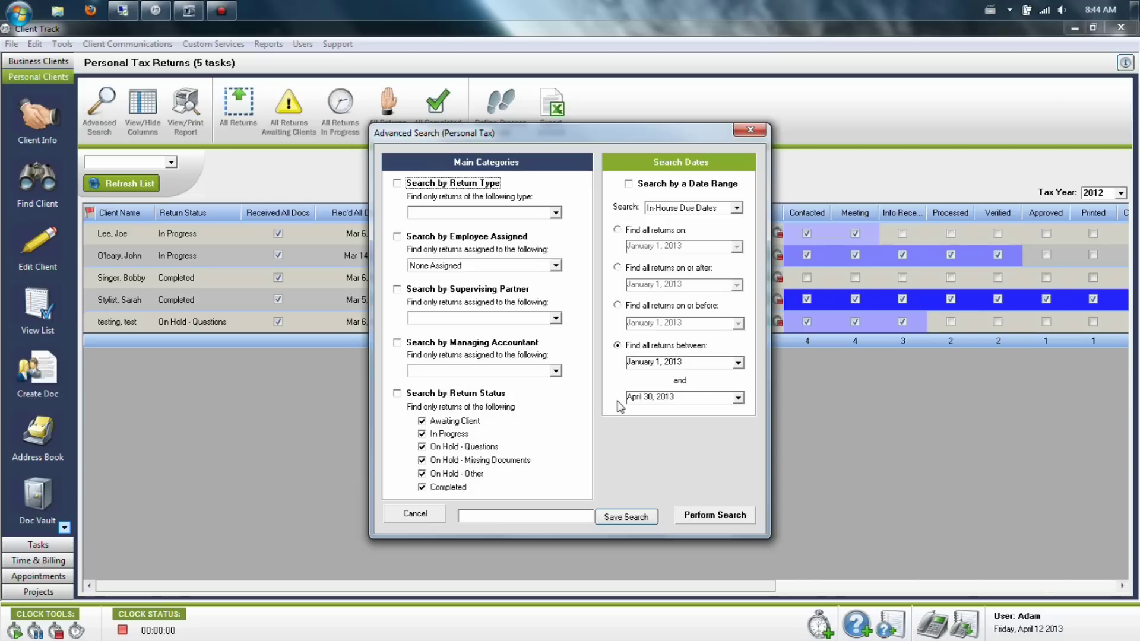
# - Cancel Advanced Search and open the 'testing, test' client record from the list
pyautogui.click(423, 513)
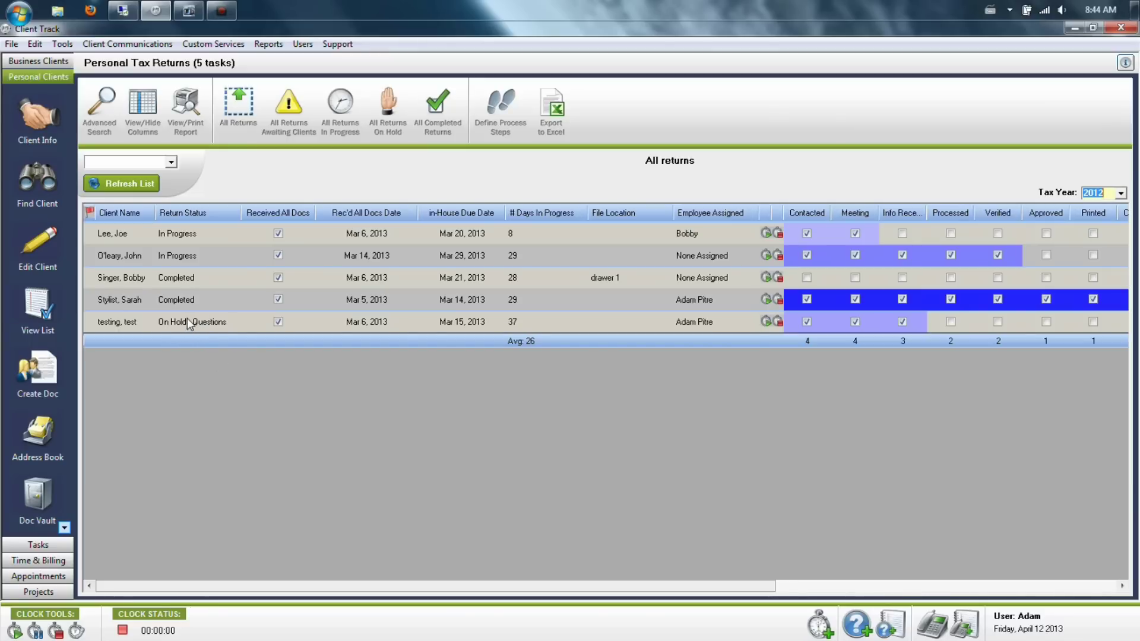
pyautogui.doubleClick(123, 325)
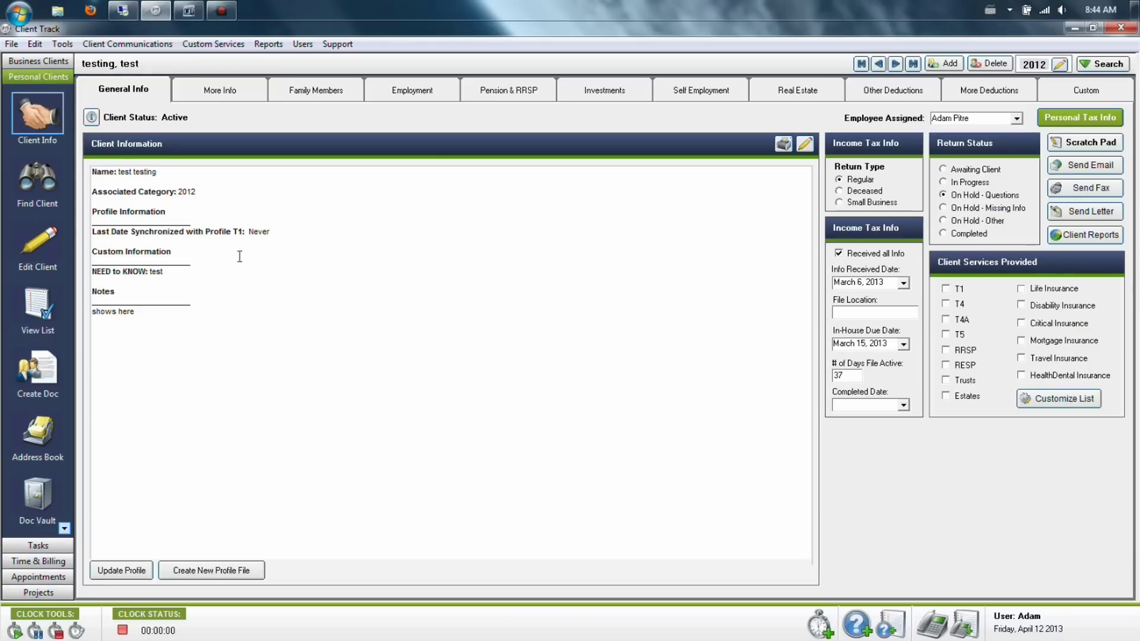
pyautogui.click(204, 91)
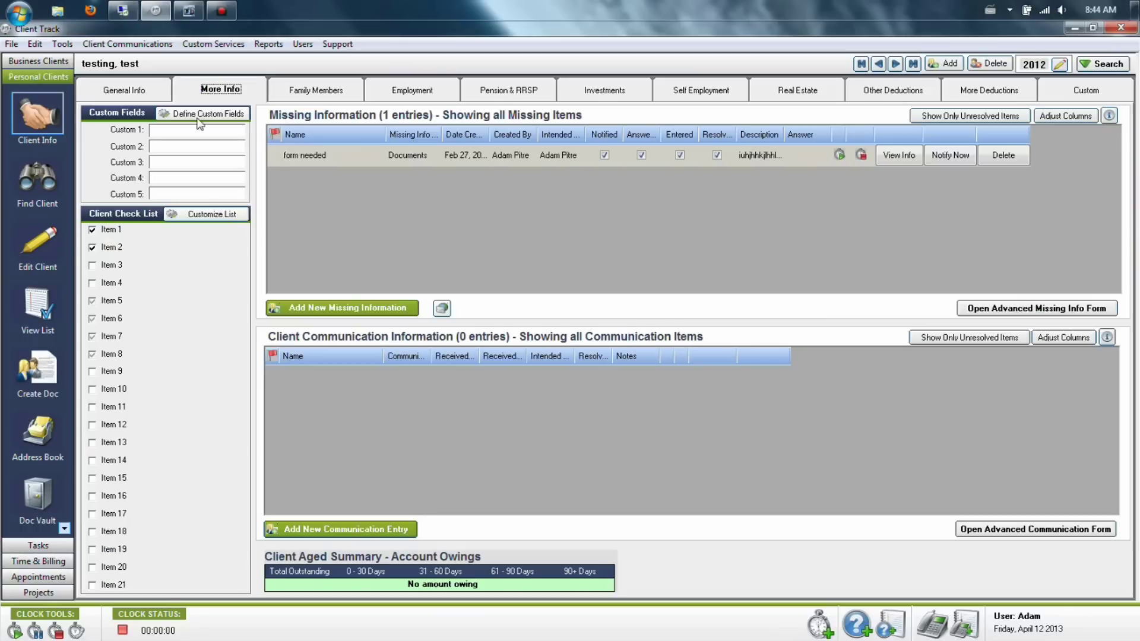
pyautogui.click(112, 89)
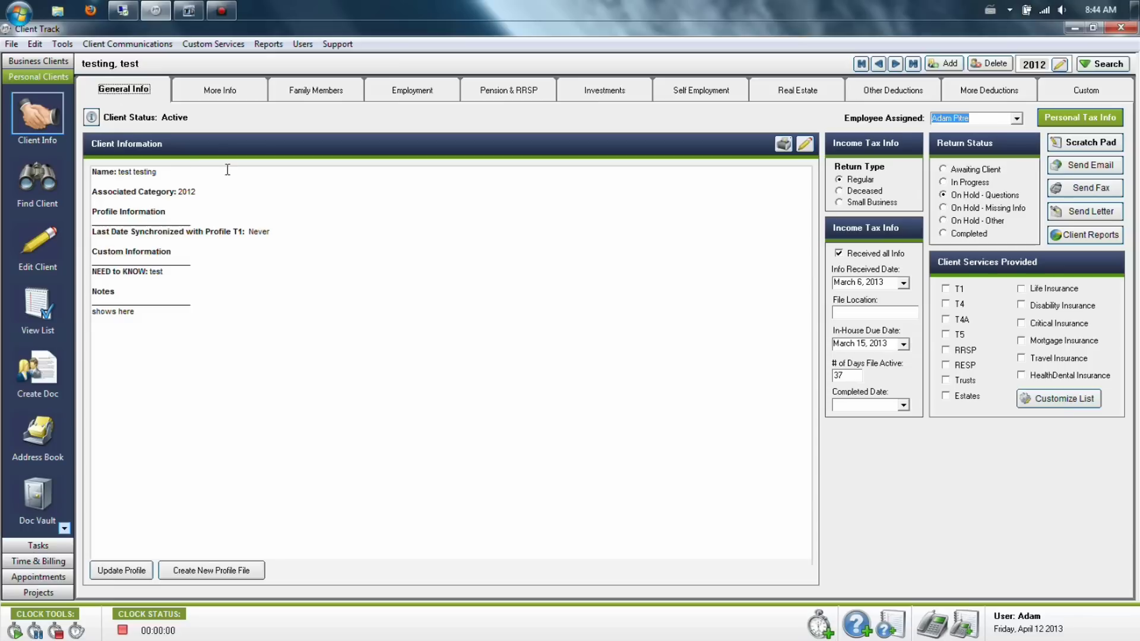
pyautogui.click(1115, 148)
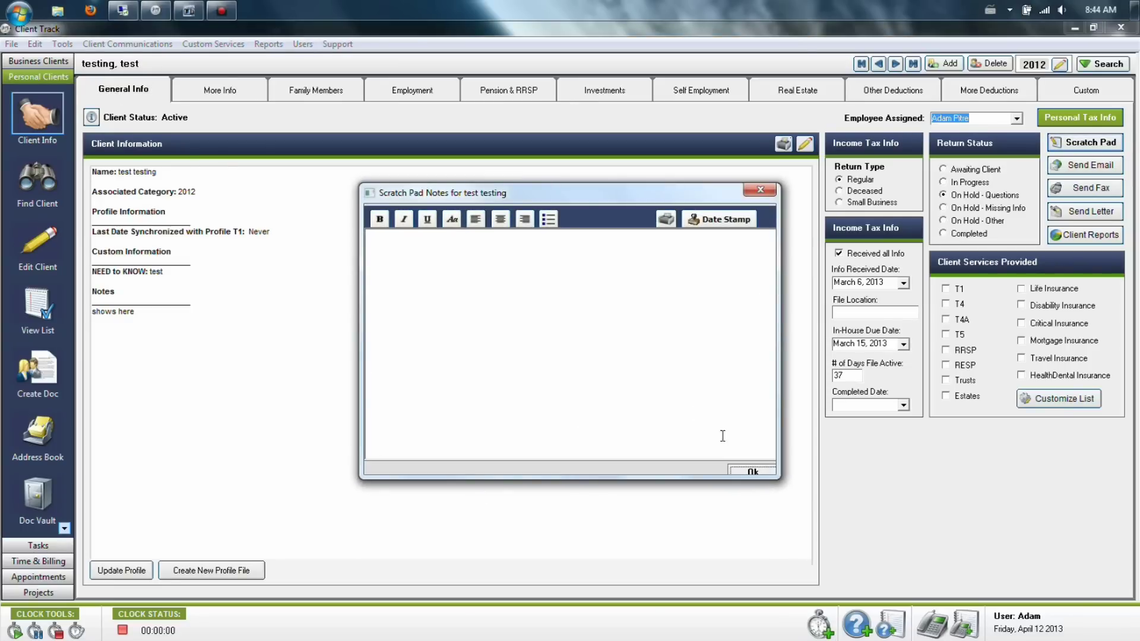
pyautogui.click(753, 470)
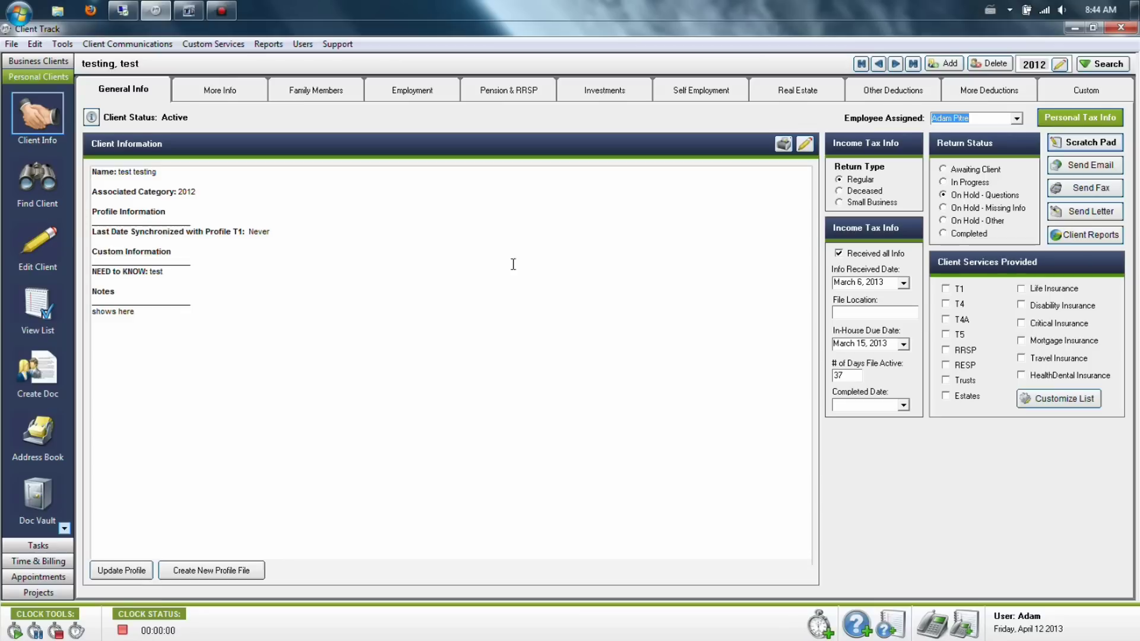
pyautogui.click(1090, 143)
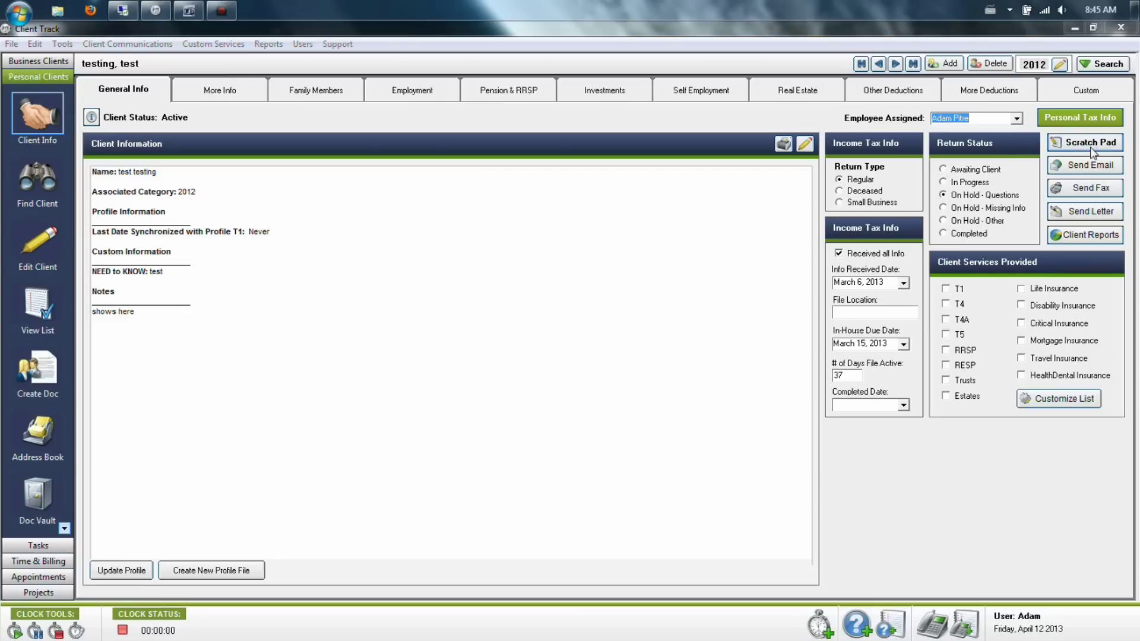
pyautogui.click(594, 342)
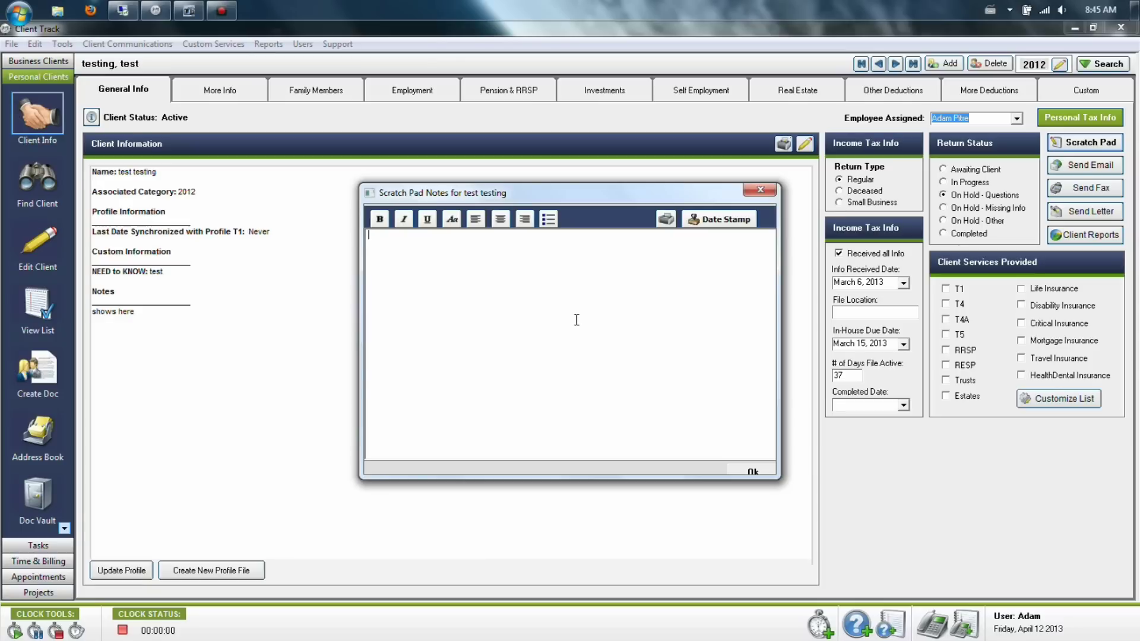
pyautogui.click(749, 471)
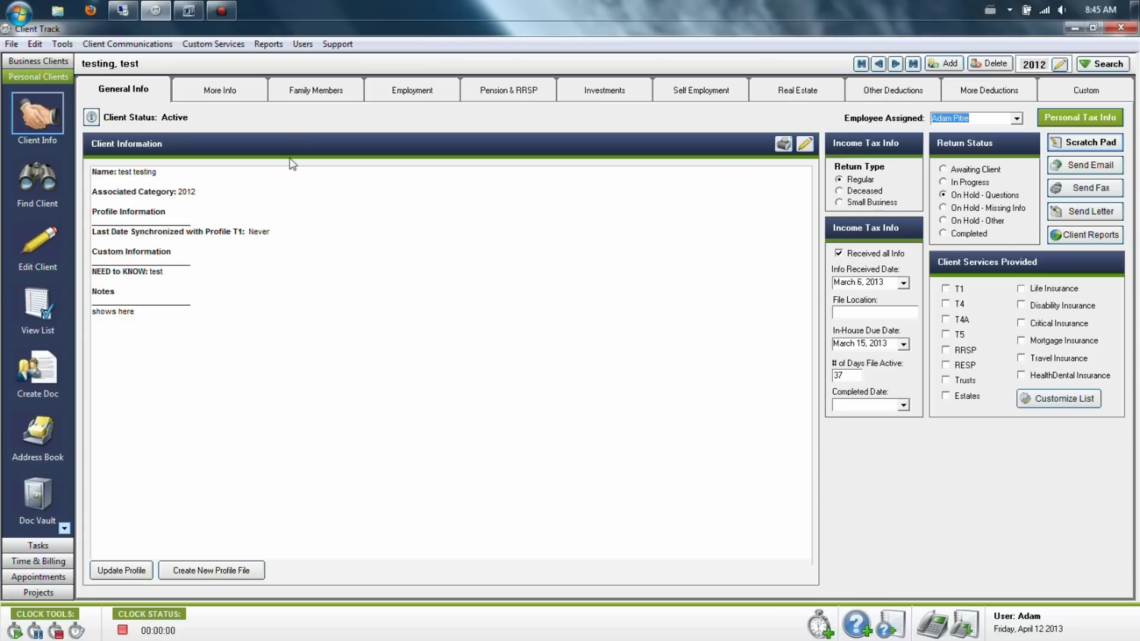
pyautogui.click(242, 94)
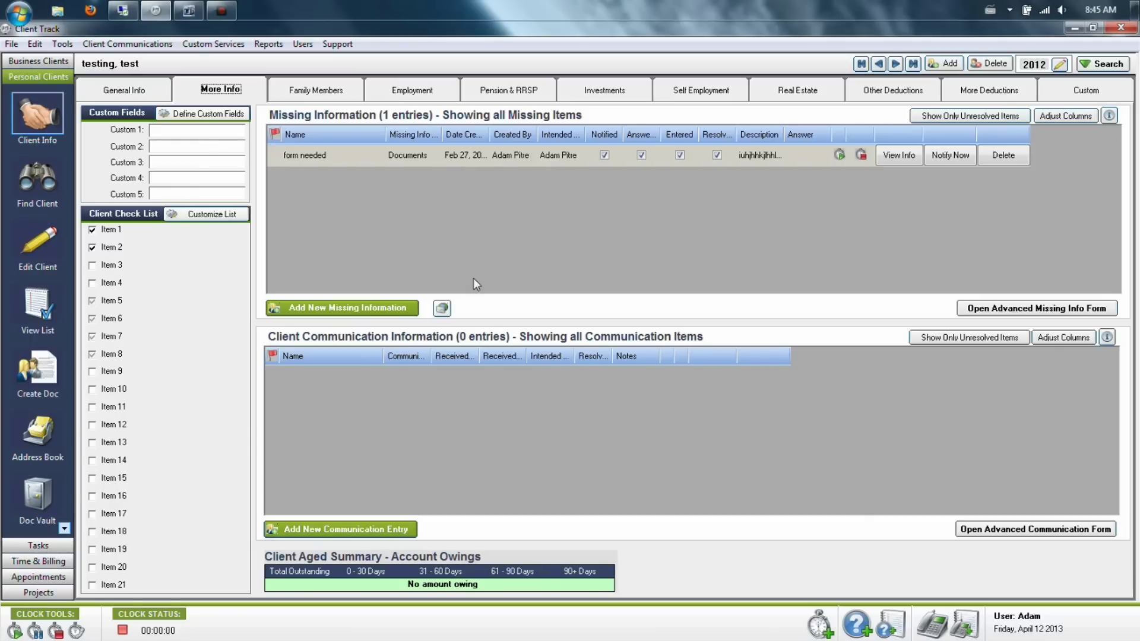
pyautogui.click(130, 91)
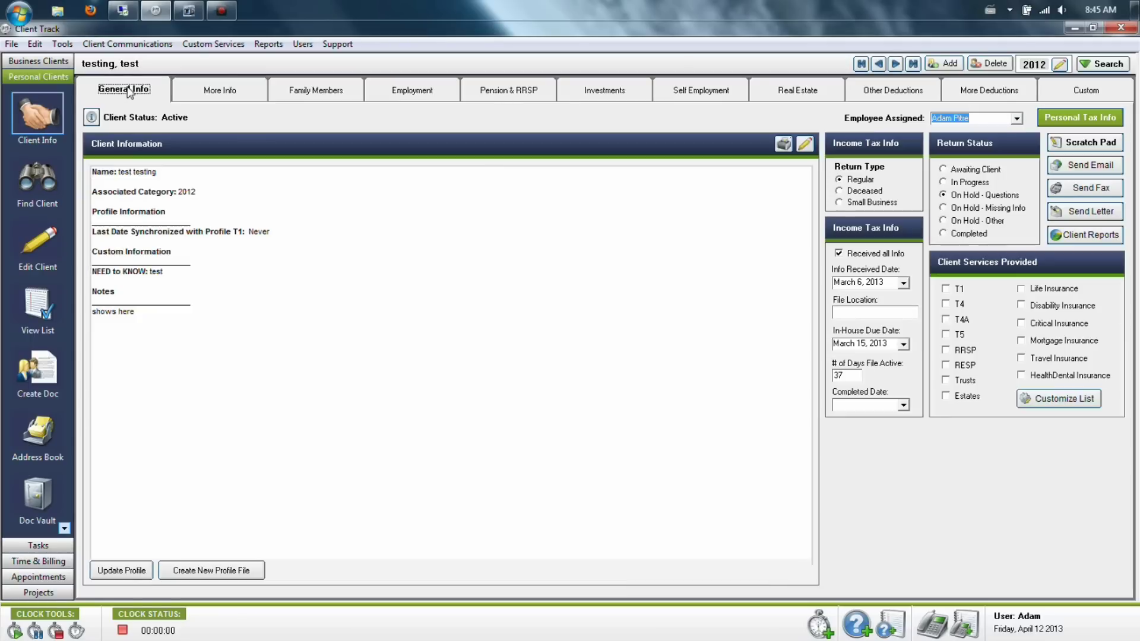
pyautogui.click(38, 244)
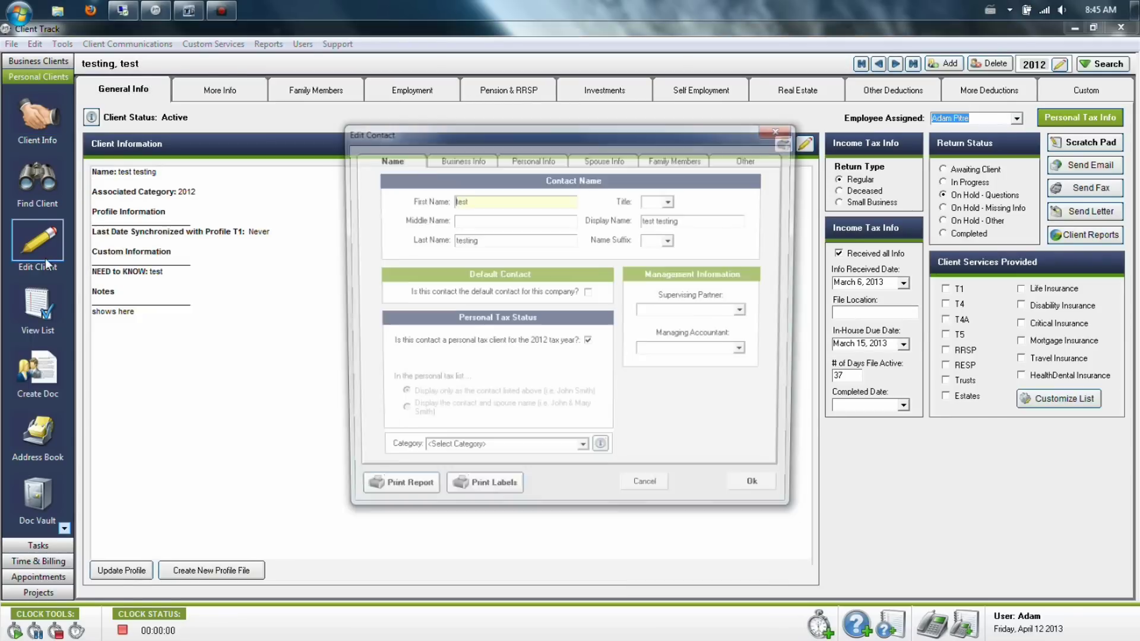
pyautogui.click(742, 159)
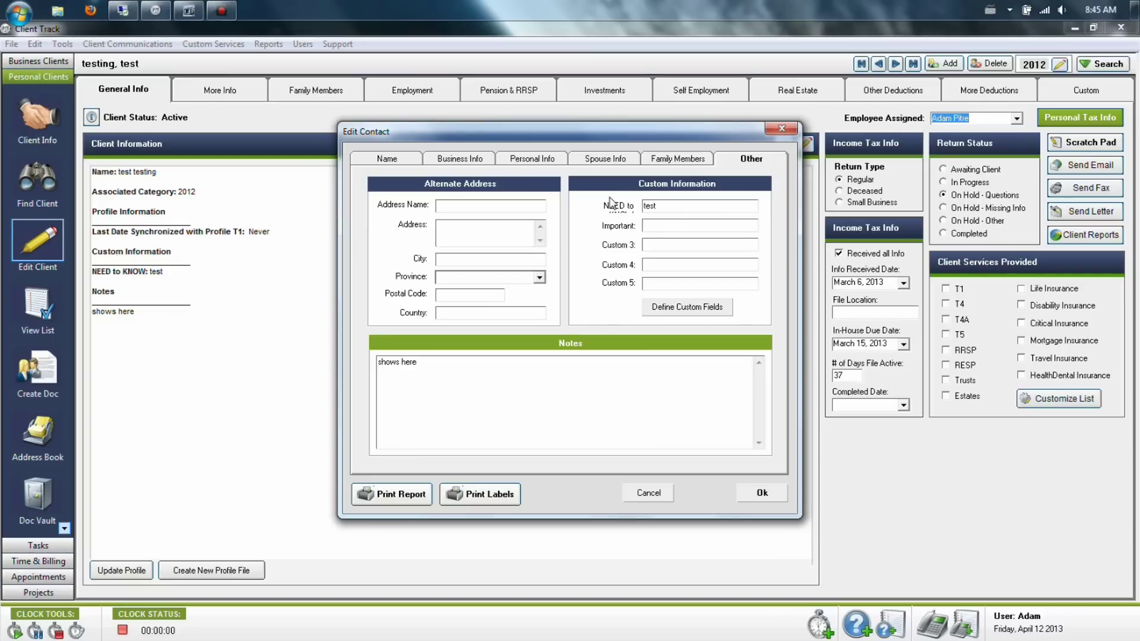
pyautogui.click(556, 384)
pyautogui.click(116, 322)
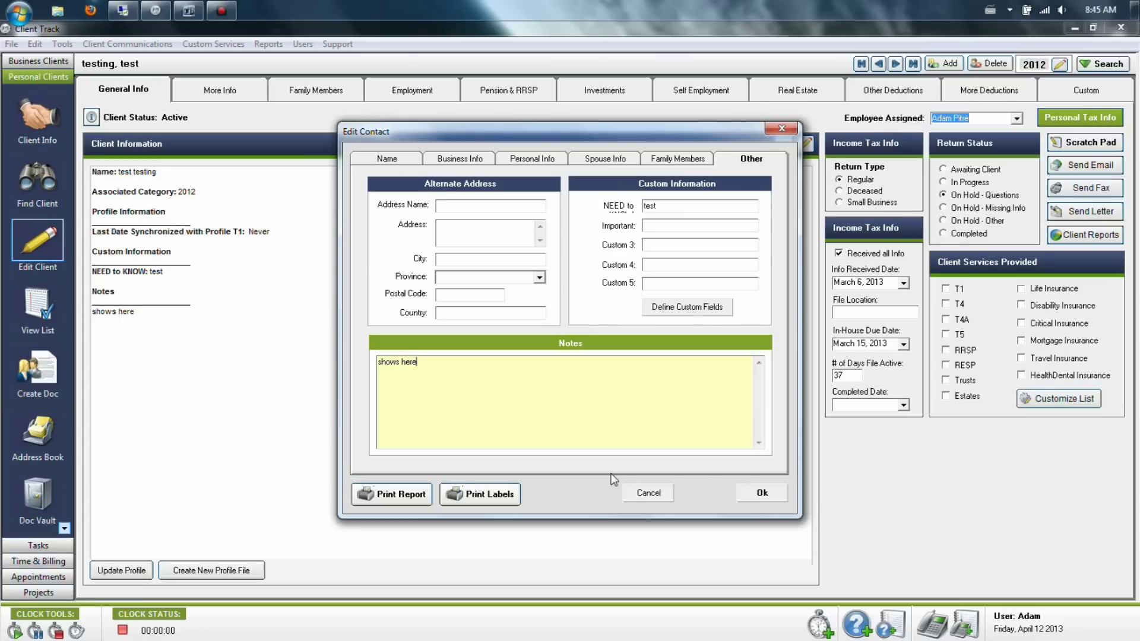
pyautogui.click(639, 494)
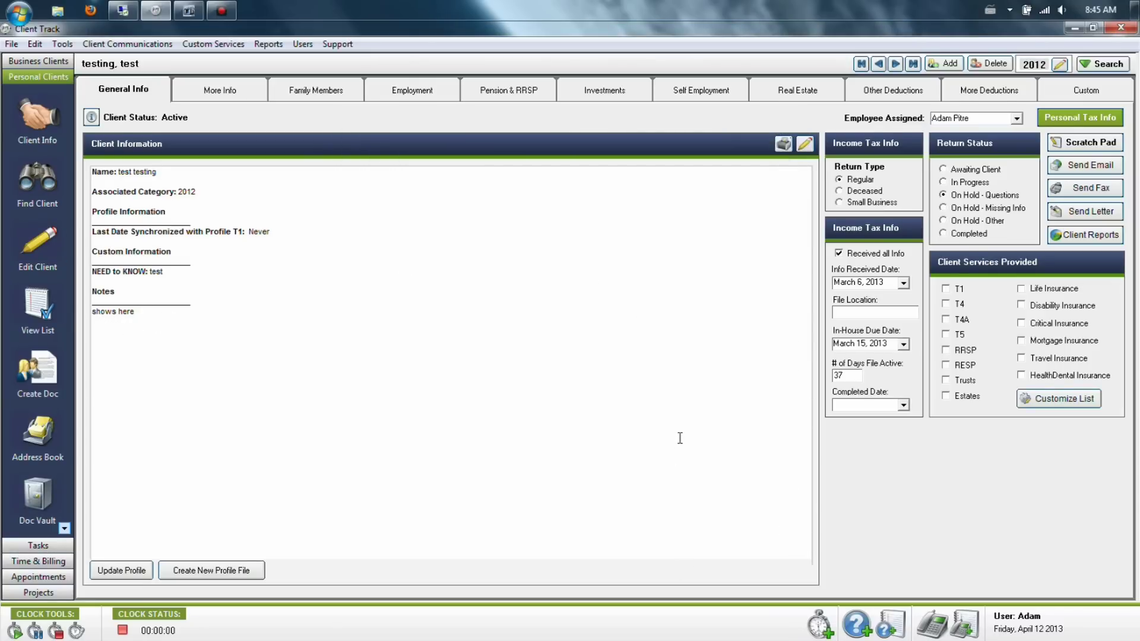